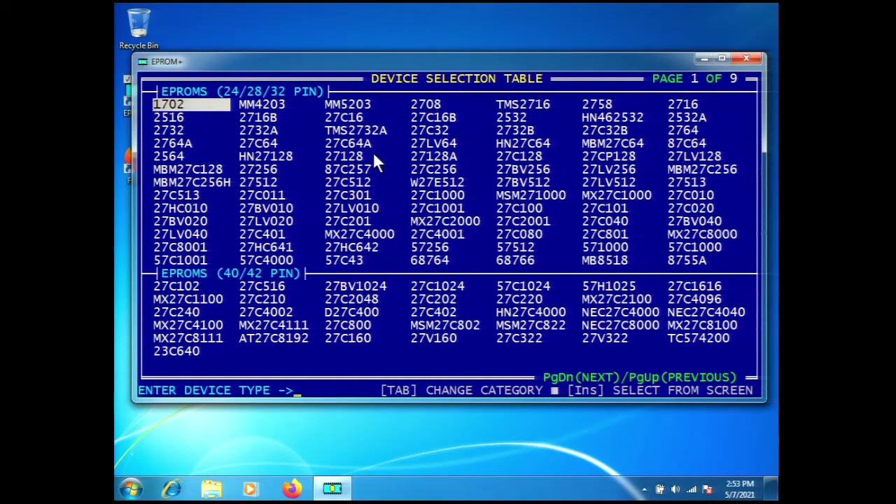
# - Enter 93C56 as the device type, giving size 0–FF and Vpp 5.00
pyautogui.write('93C56')
pyautogui.press('Return')
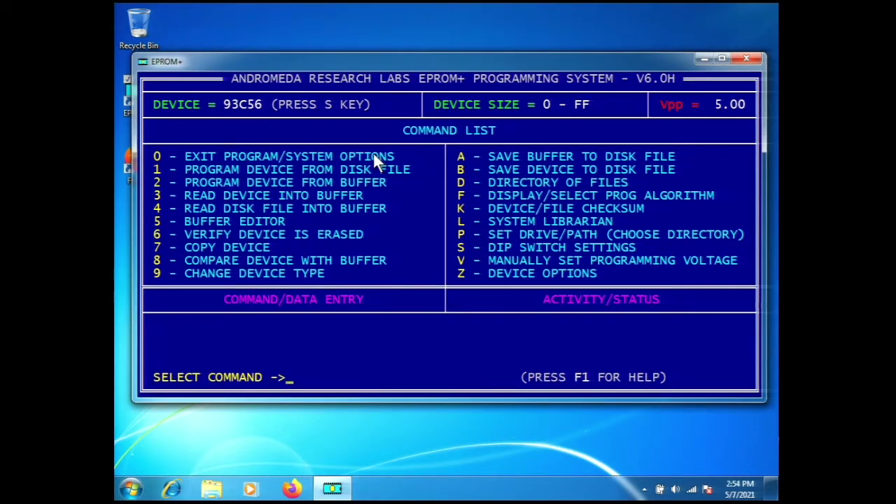
# - Set the working path to C:\LOCKSMTH and browse its System Librarian
pyautogui.press('p')
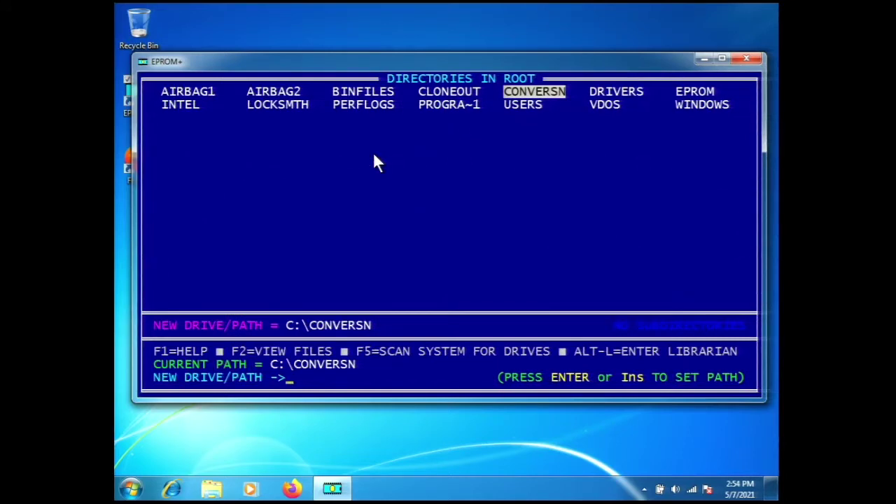
pyautogui.press('Left')
pyautogui.press('Left')
pyautogui.press('Left')
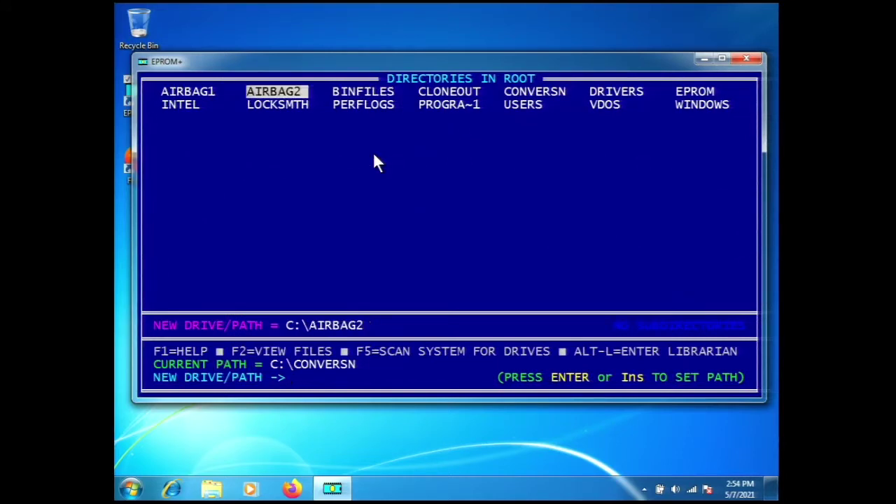
pyautogui.press('Down')
pyautogui.press('Return')
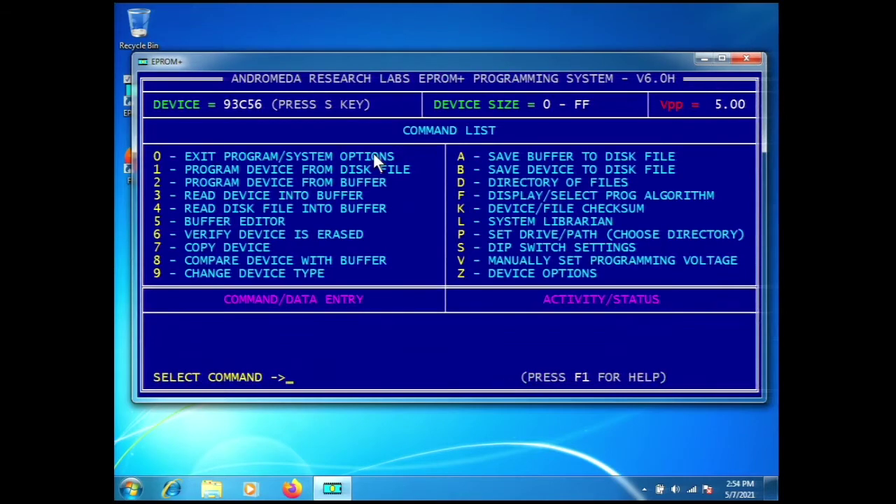
pyautogui.press('l')
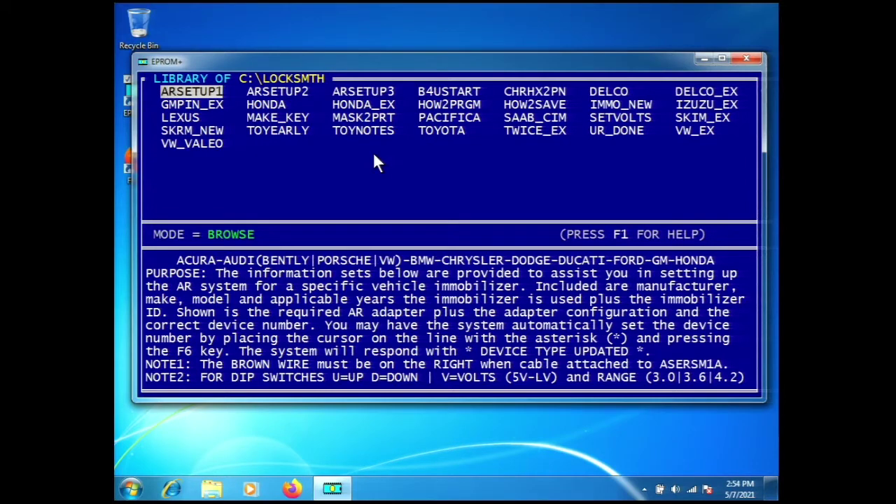
# - Open the ARSETUP2 notes and scroll to the Subaru BIU entry calling for a 24C02
pyautogui.press('Right')
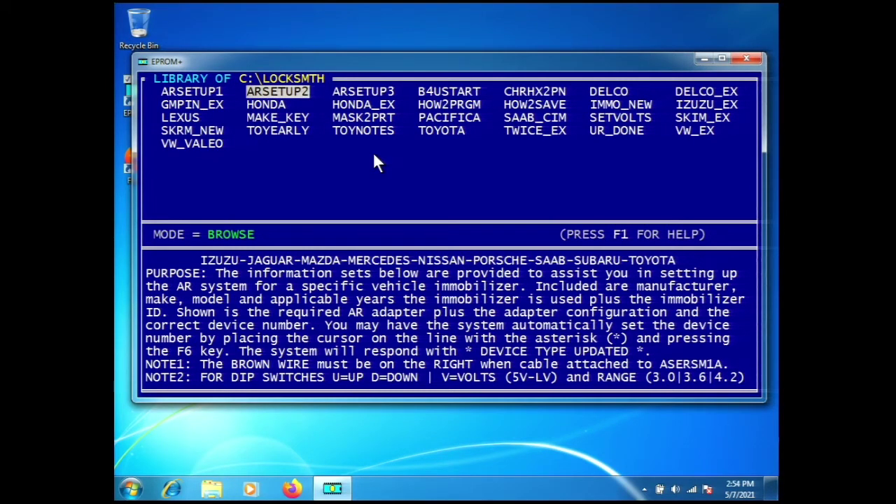
pyautogui.press('Return')
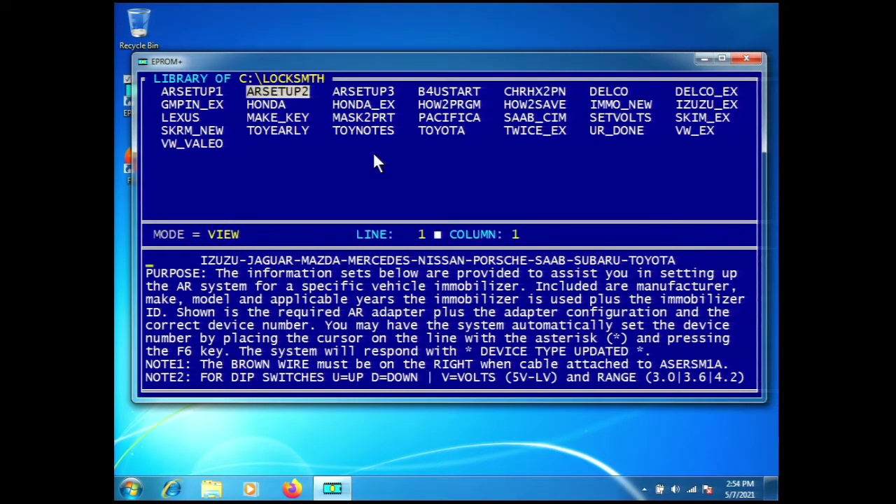
pyautogui.press('Down')
pyautogui.press('Down')
pyautogui.press('Down')
pyautogui.press('Down')
pyautogui.press('Down')
pyautogui.press('Down')
pyautogui.press('Down')
pyautogui.press('Down')
pyautogui.press('Down')
pyautogui.press('Down')
pyautogui.press('Down')
pyautogui.press('Down')
pyautogui.press('Down')
pyautogui.press('Down')
pyautogui.press('Down')
pyautogui.press('Down')
pyautogui.press('Down')
pyautogui.press('Down')
pyautogui.press('Down')
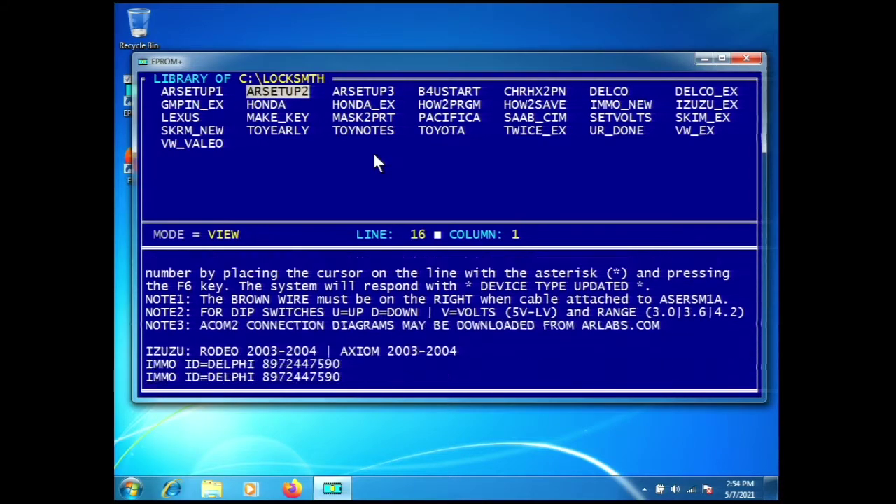
pyautogui.press('Down')
pyautogui.press('Down')
pyautogui.press('Down')
pyautogui.press('Down')
pyautogui.press('Down')
pyautogui.press('Down')
pyautogui.press('Down')
pyautogui.press('Down')
pyautogui.press('Down')
pyautogui.press('Down')
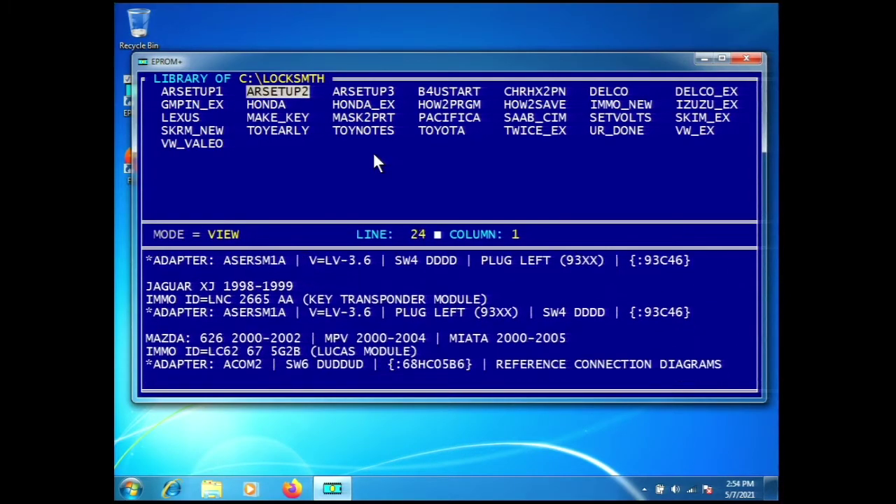
pyautogui.press('Down')
pyautogui.press('Down')
pyautogui.press('Down')
pyautogui.press('Down')
pyautogui.press('Down')
pyautogui.press('Down')
pyautogui.press('Down')
pyautogui.press('Down')
pyautogui.press('Down')
pyautogui.press('Down')
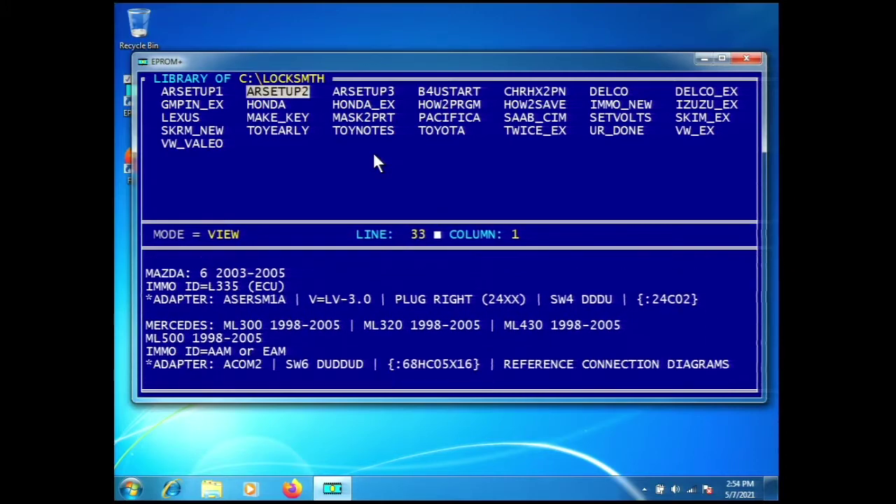
pyautogui.press('Down')
pyautogui.press('Down')
pyautogui.press('Down')
pyautogui.press('Down')
pyautogui.press('Down')
pyautogui.press('Down')
pyautogui.press('Down')
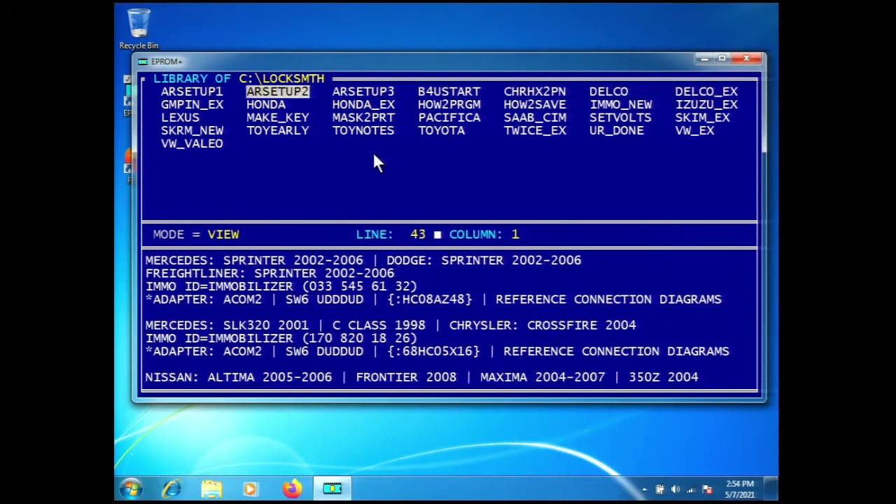
pyautogui.press('Down')
pyautogui.press('Down')
pyautogui.press('Down')
pyautogui.press('Down')
pyautogui.press('Down')
pyautogui.press('Down')
pyautogui.press('Down')
pyautogui.press('Down')
pyautogui.press('Down')
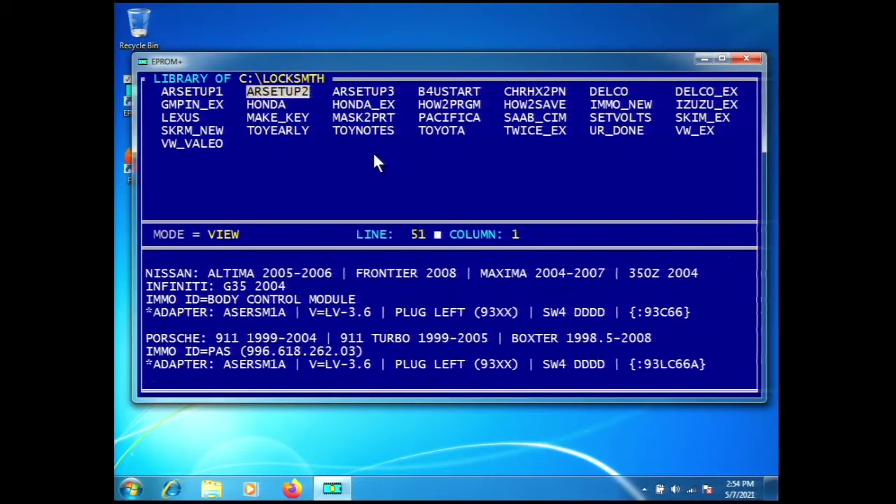
pyautogui.press('Down')
pyautogui.press('Down')
pyautogui.press('Down')
pyautogui.press('Down')
pyautogui.press('Down')
pyautogui.press('Down')
pyautogui.press('Down')
pyautogui.press('Down')
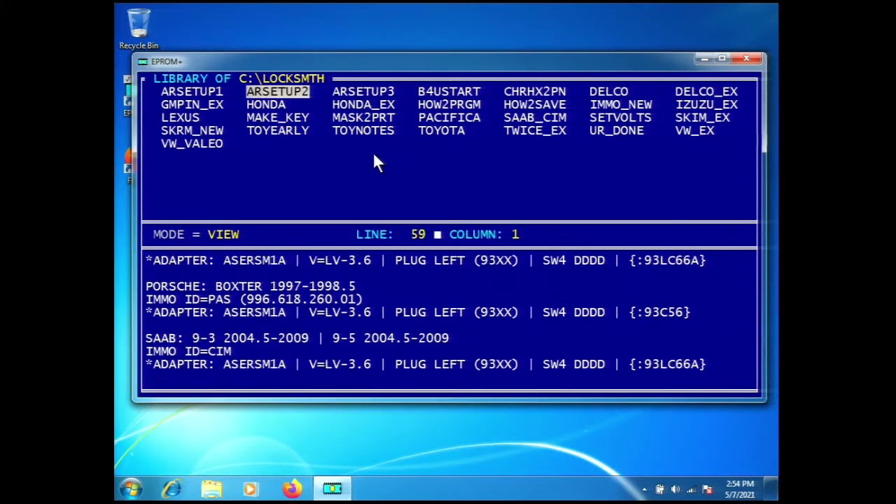
pyautogui.press('Down')
pyautogui.press('Down')
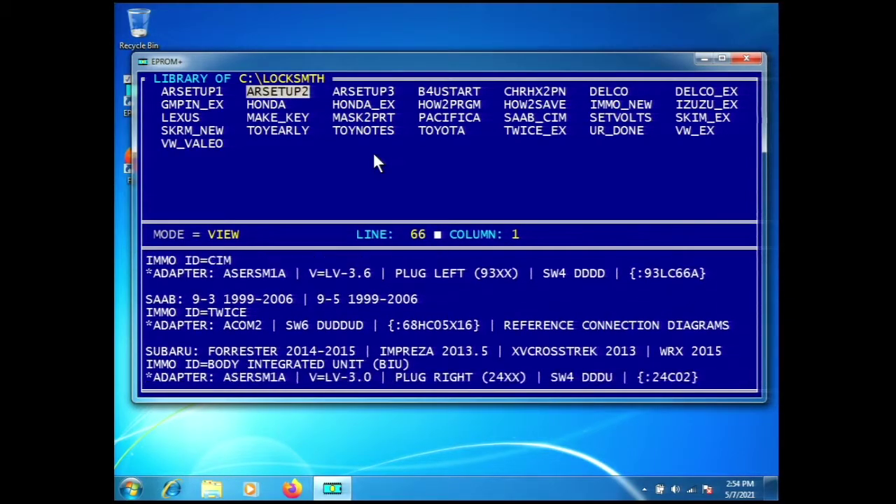
pyautogui.press('Up')
pyautogui.press('Up')
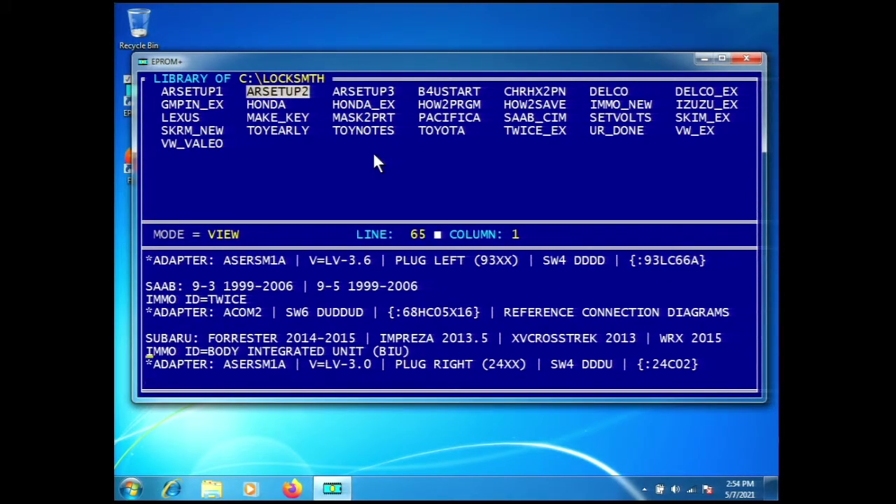
# - Set the device type to 24C02 from the Subaru BIU adapter line and return to the command list
pyautogui.press('Up')
pyautogui.press('Down')
pyautogui.press('Down')
pyautogui.press('Return')
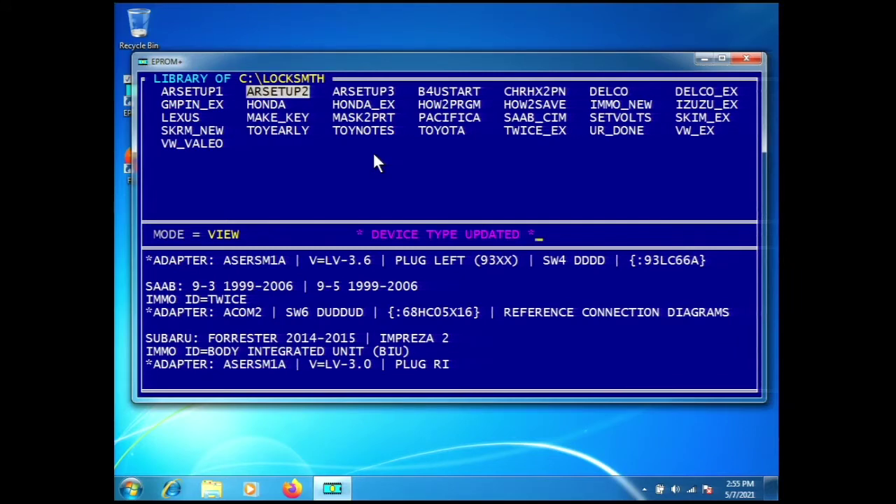
pyautogui.hotkey('ctrl', 'Home')
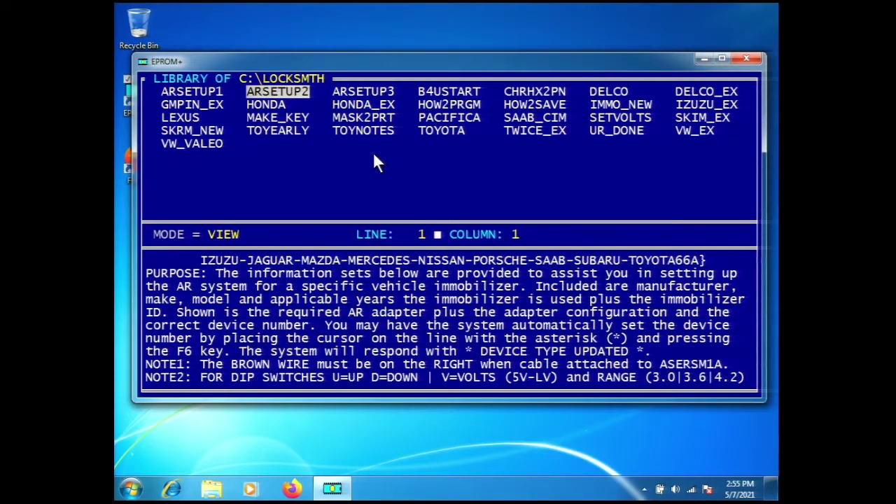
pyautogui.press('Escape')
pyautogui.press('Escape')
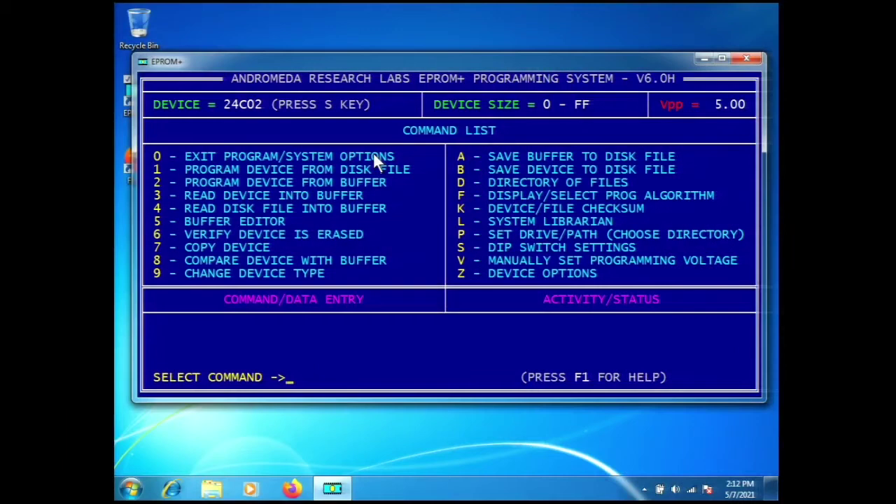
# - Read the 24C02 chip into the buffer and confirm it matches the part
pyautogui.press('5')
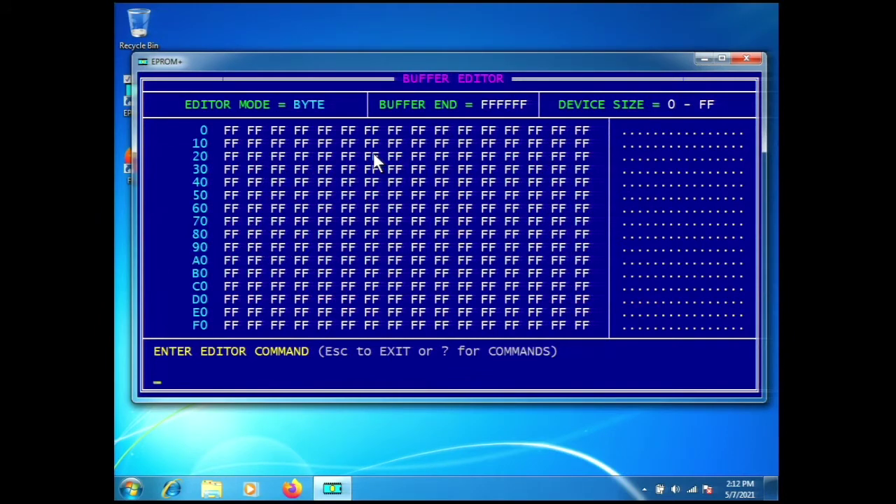
pyautogui.press('r')
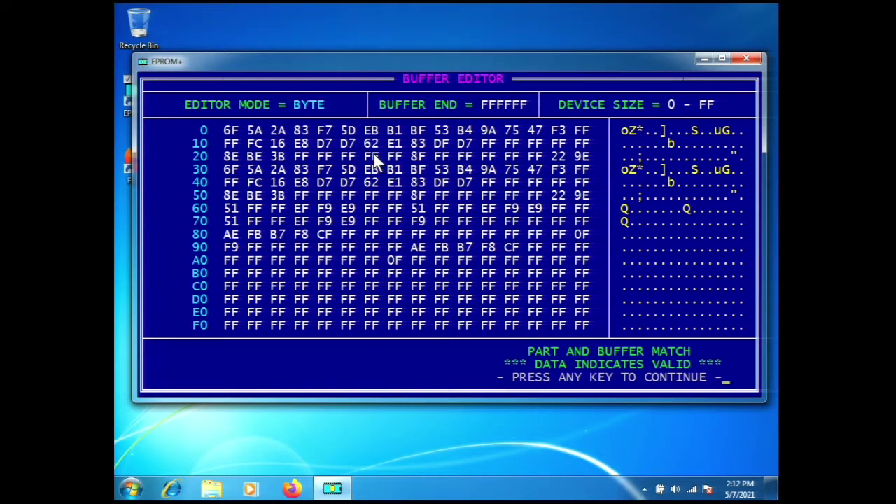
pyautogui.press('Return')
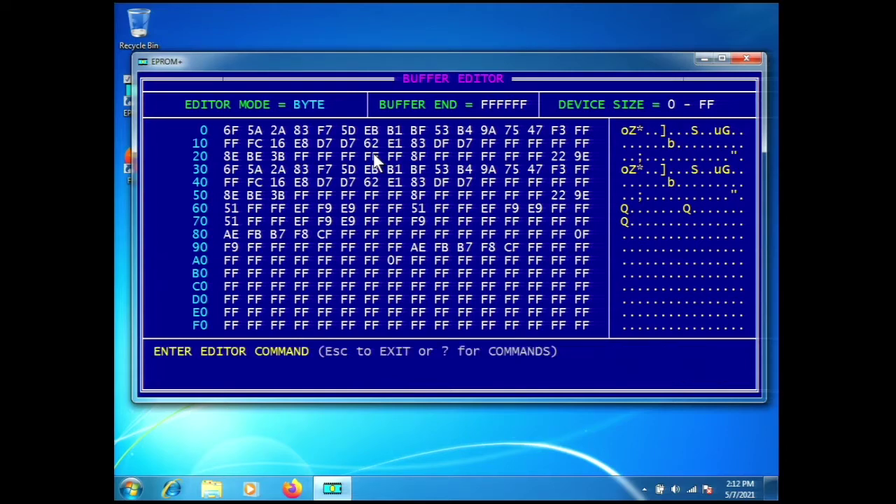
pyautogui.press('Escape')
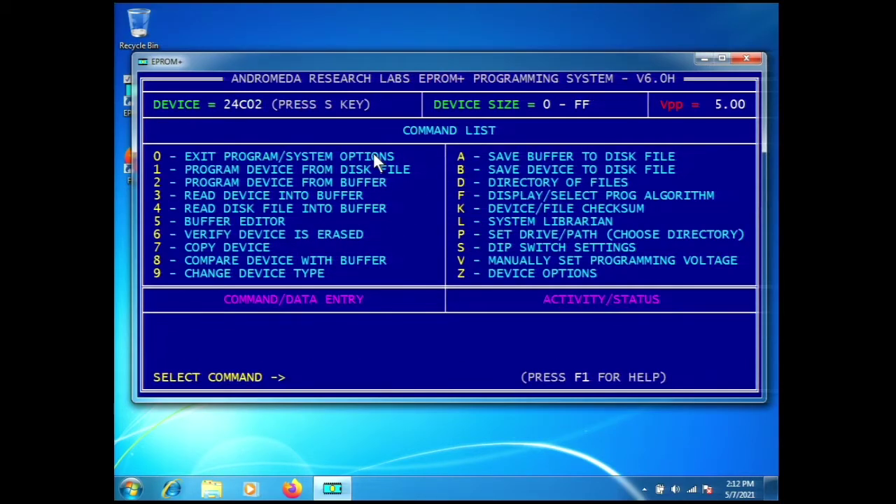
pyautogui.press('p')
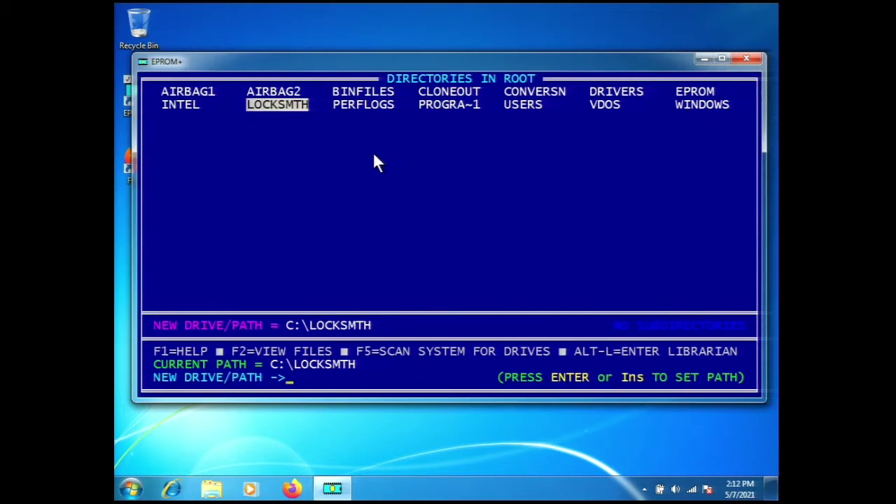
# - Change the working path from C:\LOCKSMTH to C:\CONVERSN
pyautogui.press('Up')
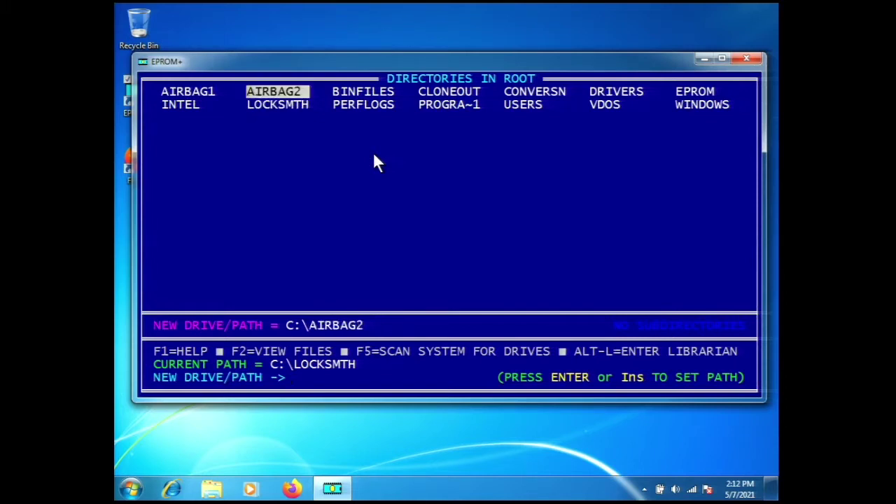
pyautogui.press('Right')
pyautogui.press('Right')
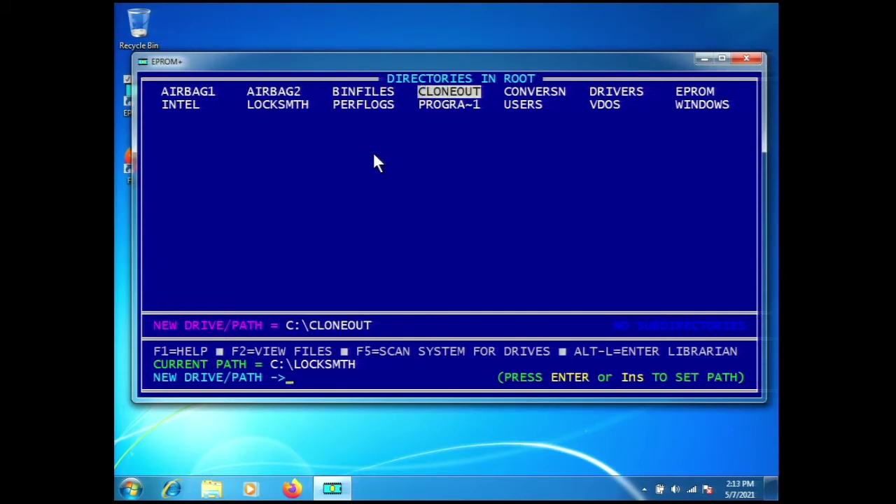
pyautogui.press('Right')
pyautogui.press('Return')
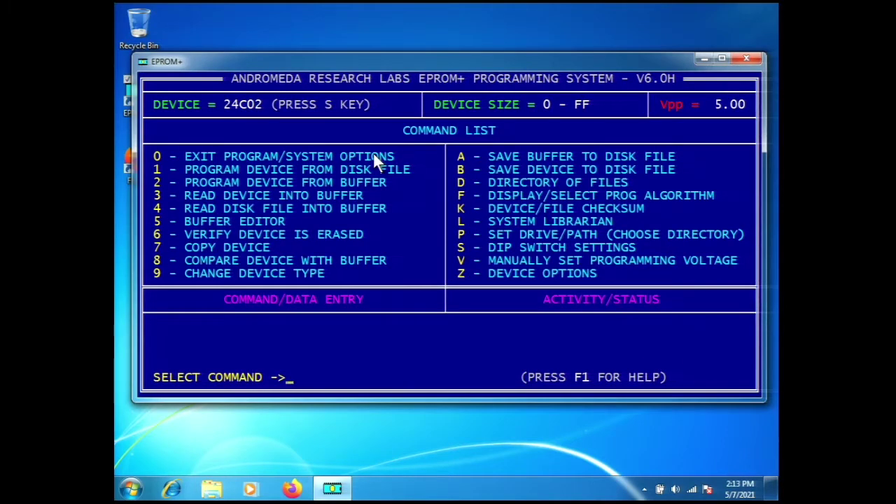
# - Save buffer range 0 to FF as BIU1.BIN and list the C:\CONVERSN files
pyautogui.press('a')
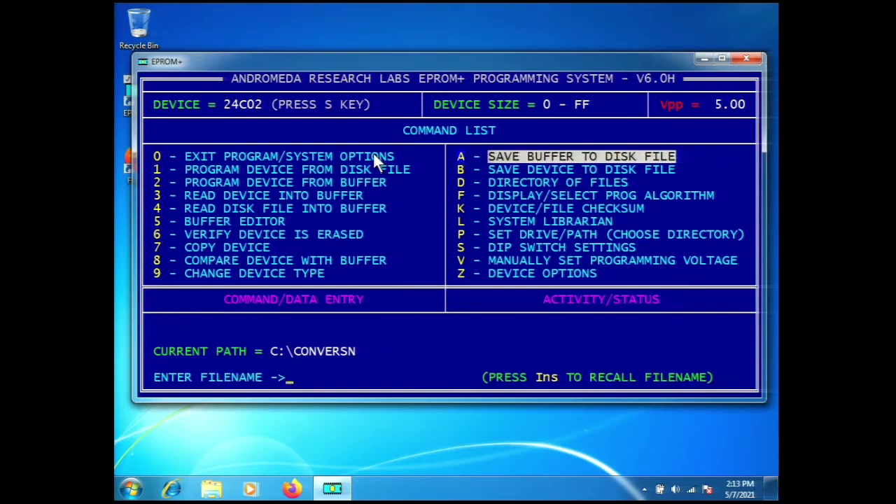
pyautogui.write('BIU1.BI')
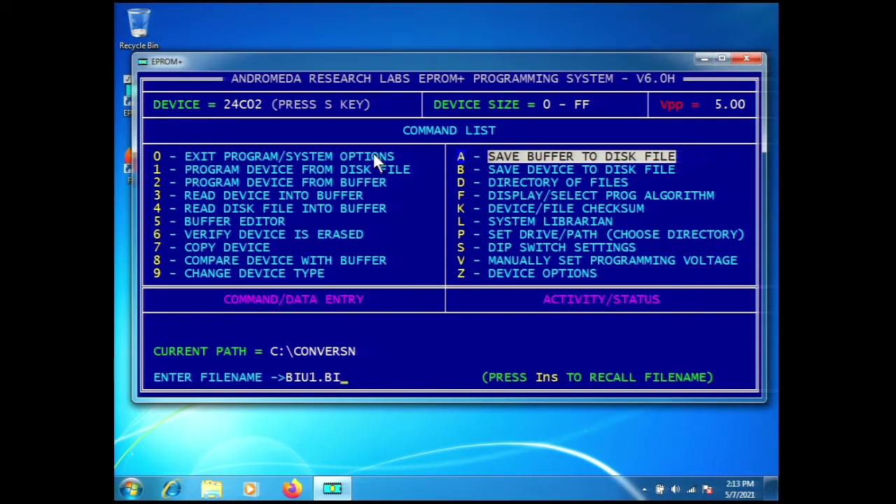
pyautogui.write('N')
pyautogui.press('Return')
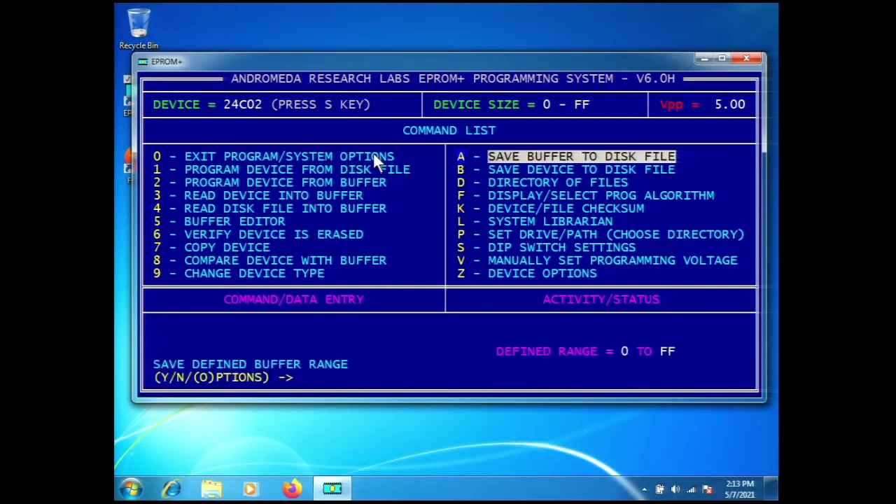
pyautogui.press('y')
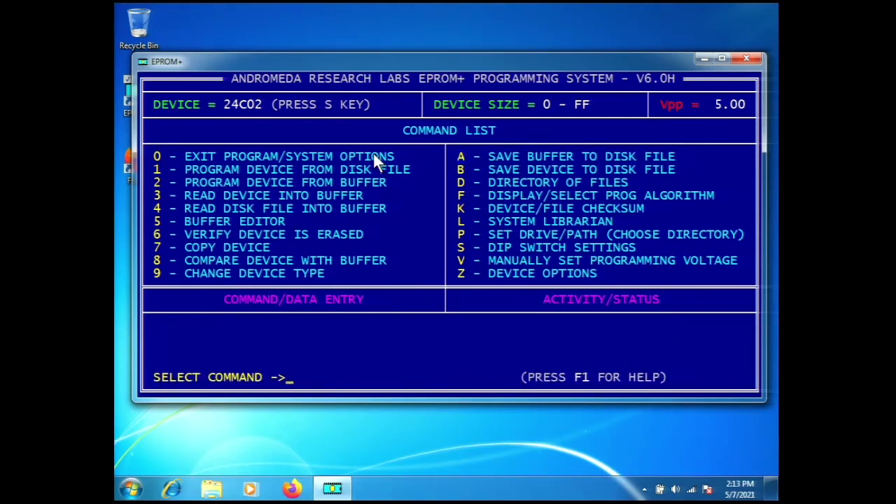
pyautogui.press('d')
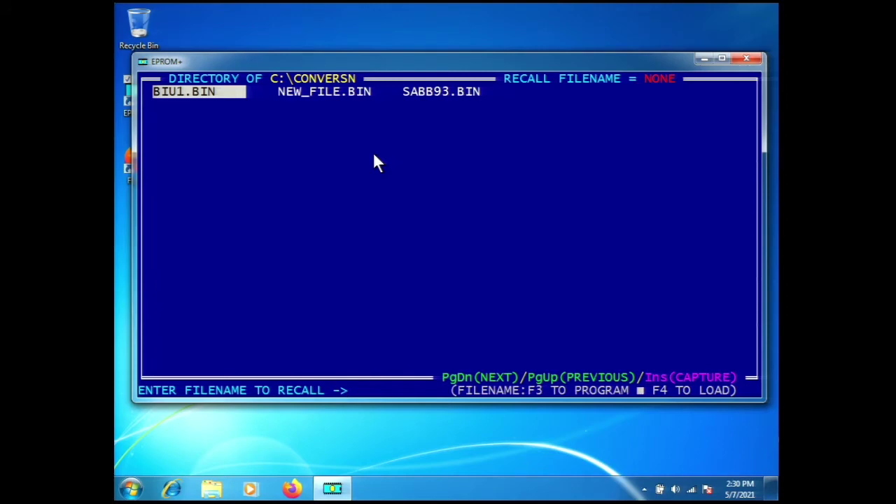
# - Fill the buffer with FF, then read the second 24C02 into it and confirm the match
pyautogui.press('Escape')
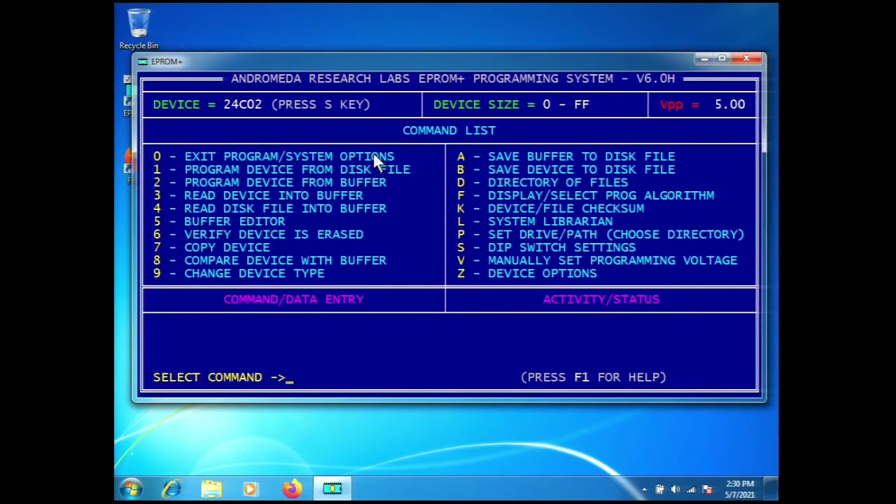
pyautogui.press('5')
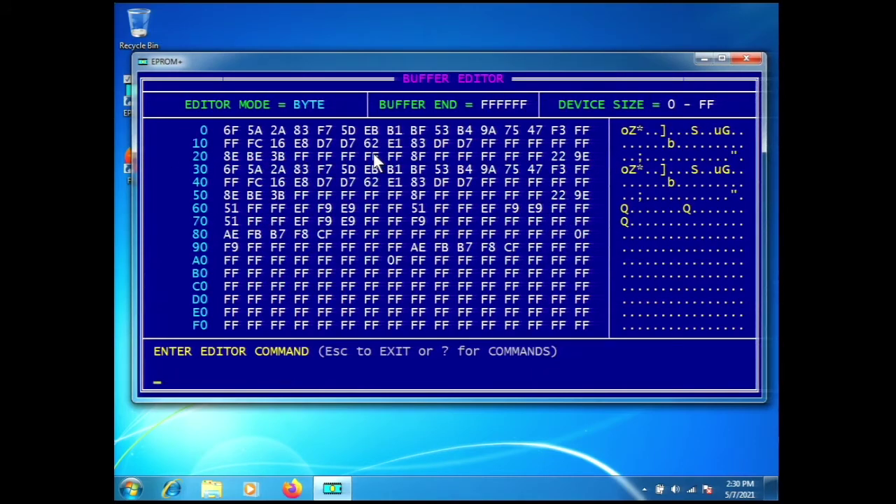
pyautogui.press('c')
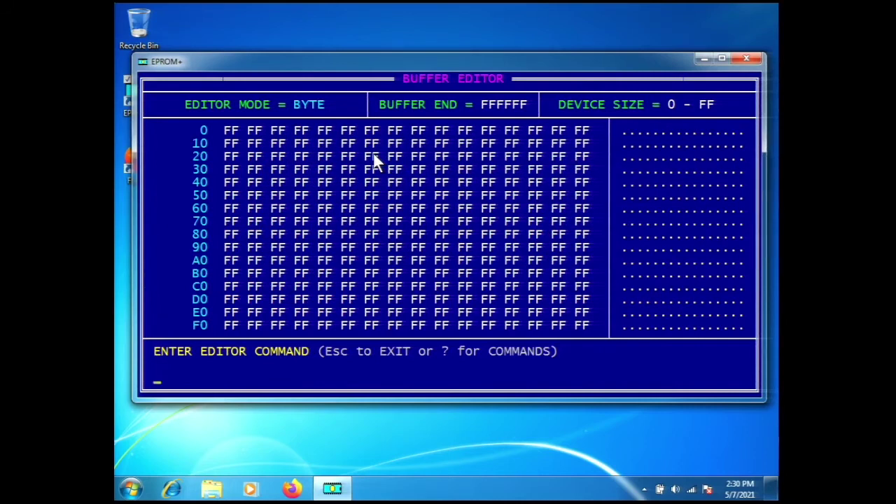
pyautogui.press('r')
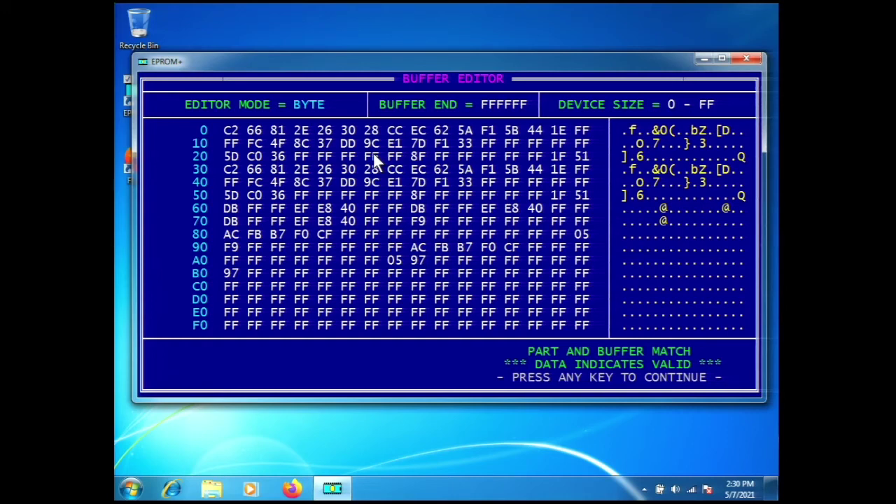
pyautogui.press('Return')
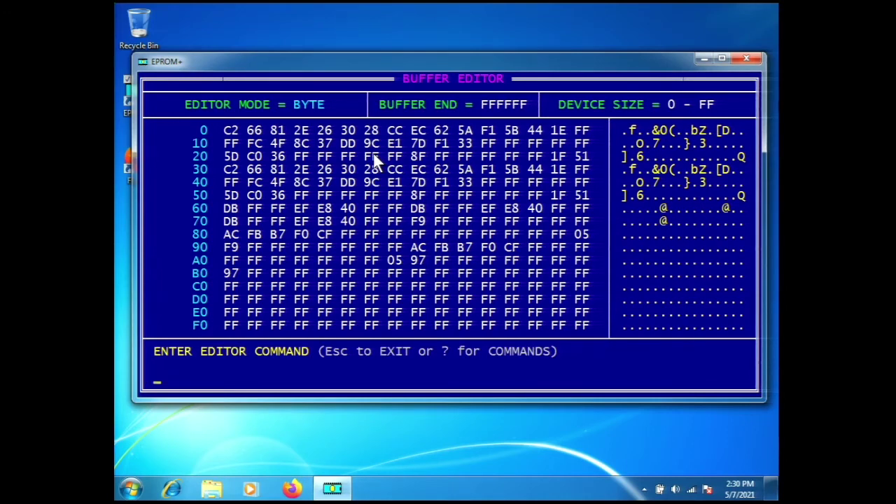
# - Save the second chip's 0 to FF buffer range as BIU2.BIN
pyautogui.press('s')
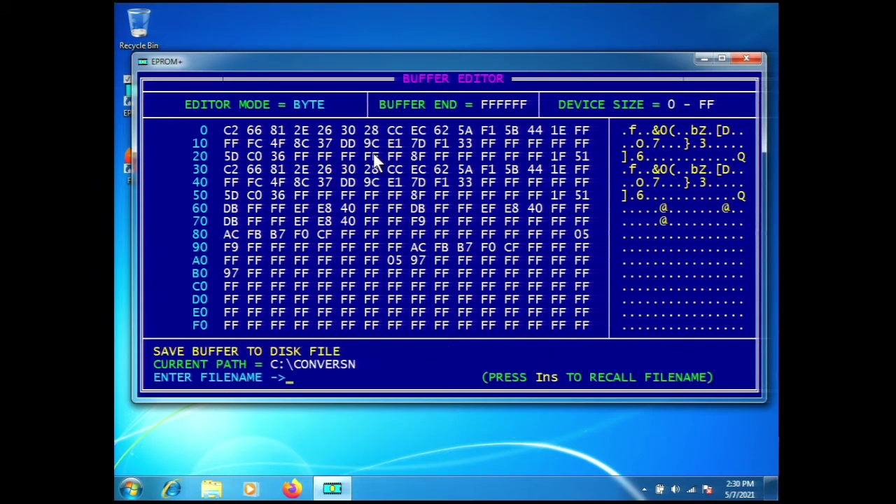
pyautogui.write('BIU2.BIN')
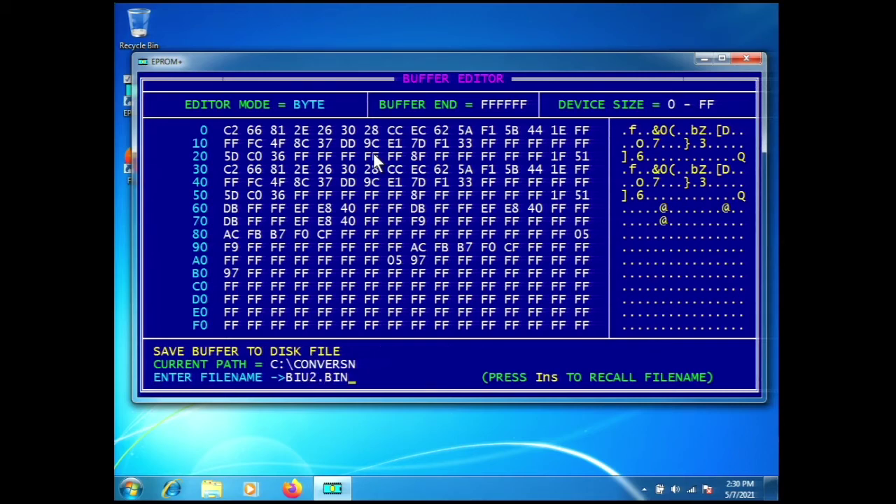
pyautogui.press('Return')
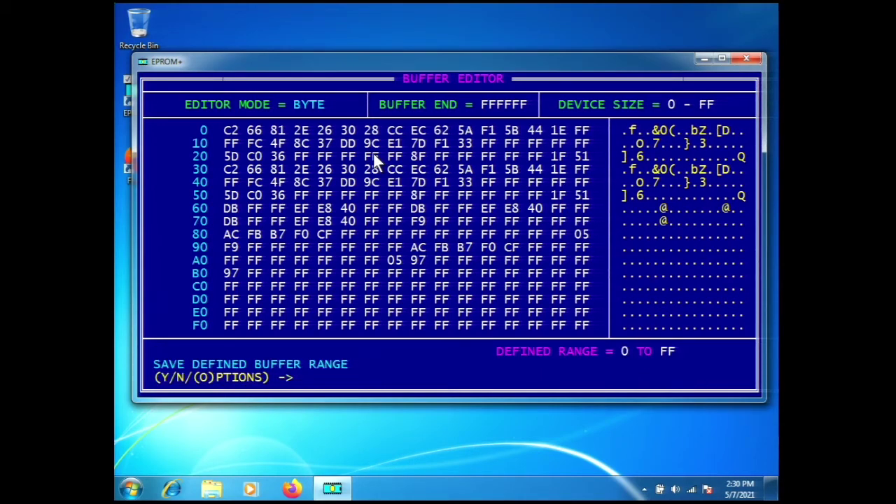
pyautogui.press('y')
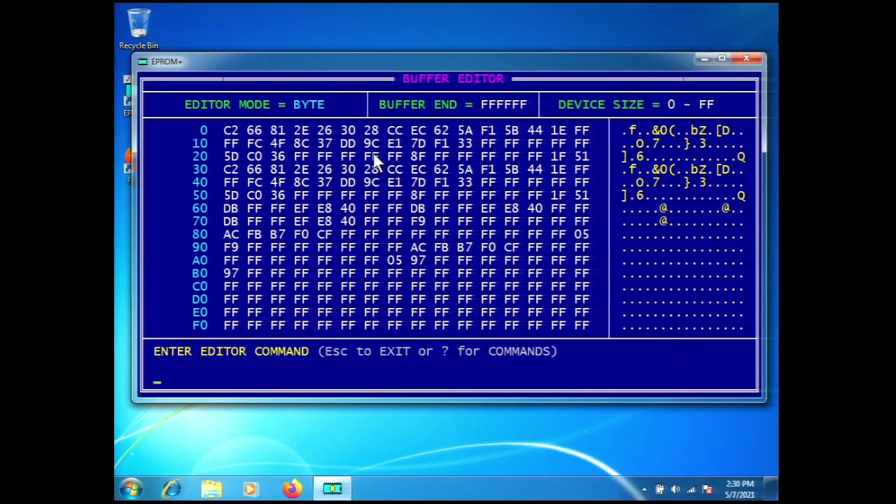
# - Check the C:\CONVERSN listing shows BIU2.BIN beside BIU1.BIN, then return to the menu
pyautogui.press('Escape')
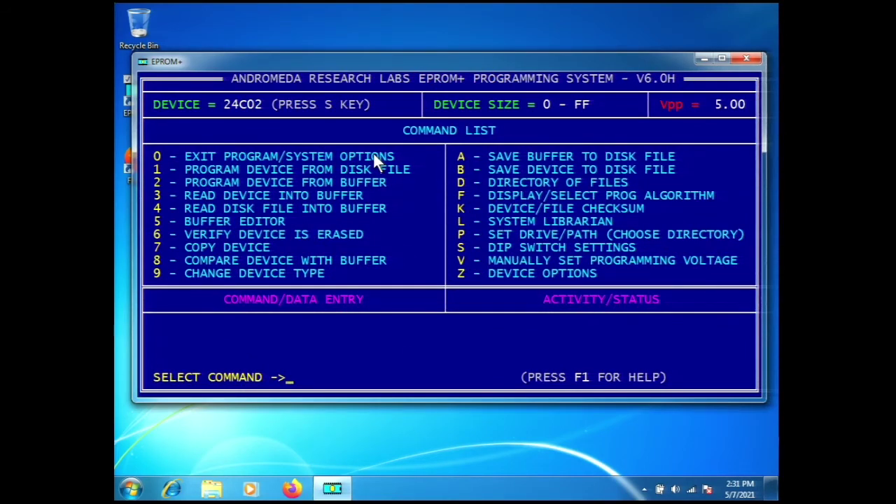
pyautogui.press('d')
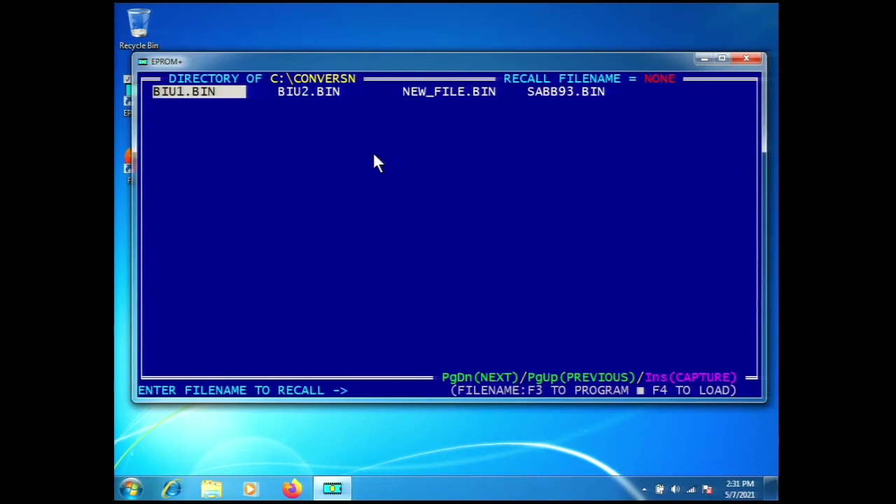
pyautogui.press('Right')
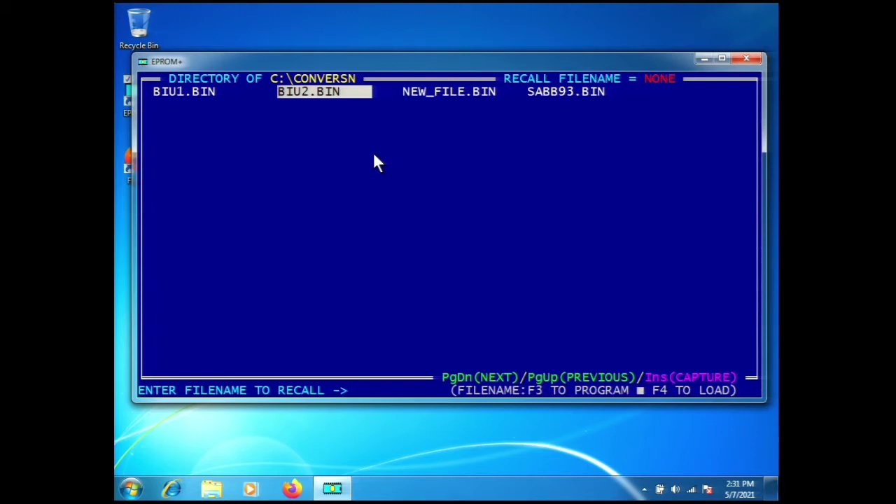
pyautogui.press('Escape')
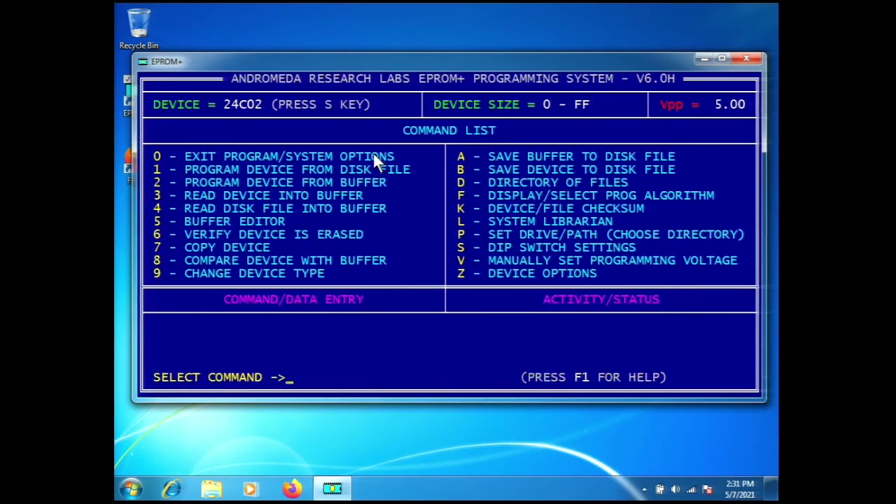